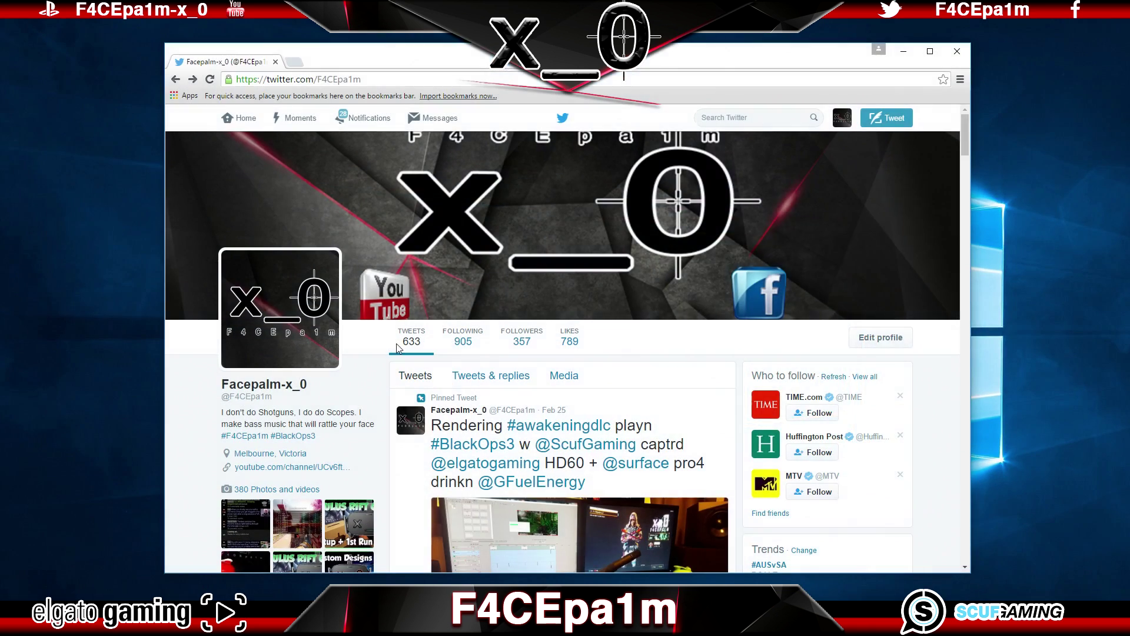
- Search Google for 'oculus sdk for windows' from the Chrome address bar
{"action": "left_click", "coordinate": [507, 78]}
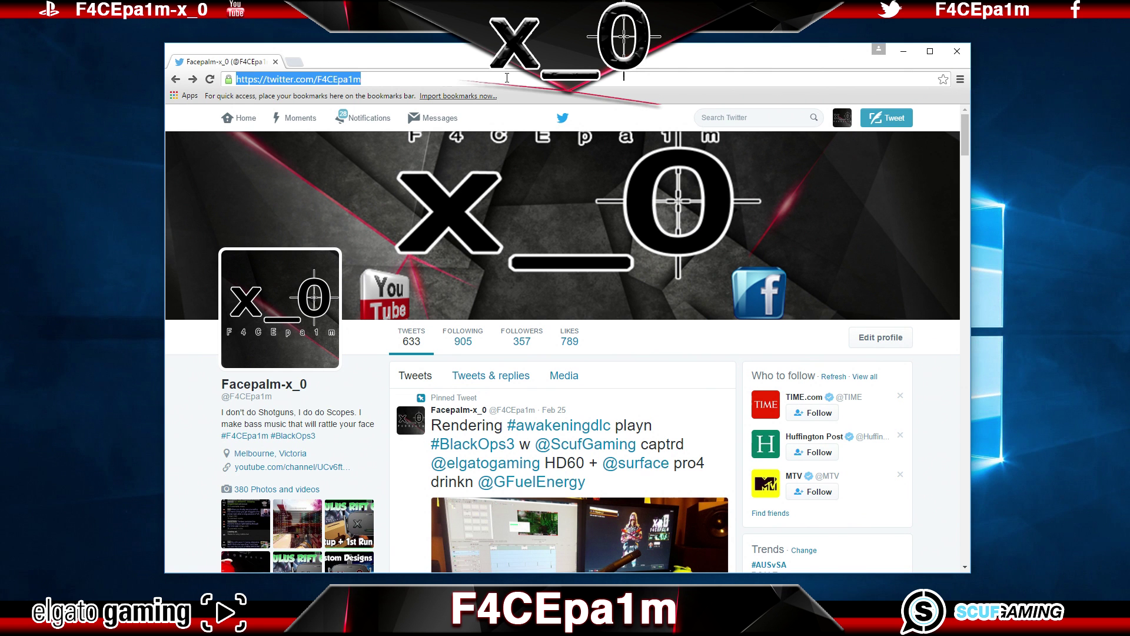
{"action": "type", "text": "oculus sdk for windows"}
{"action": "key", "text": "Return"}
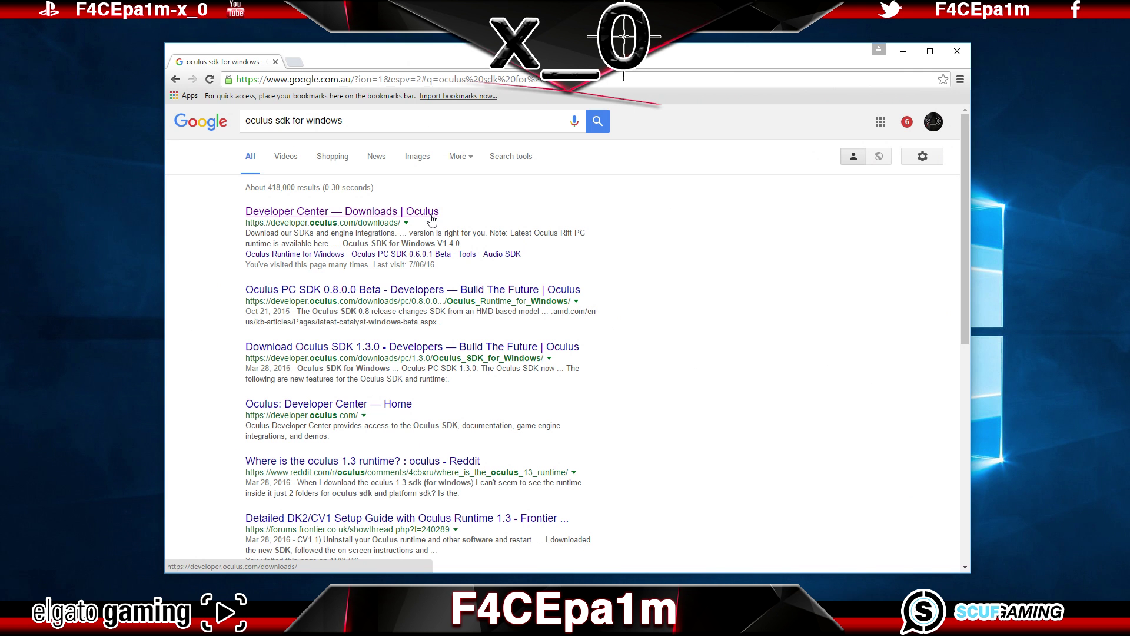
- Open the Oculus developer Downloads result, then the Oculus SDK for Windows details page
{"action": "left_click", "coordinate": [431, 218]}
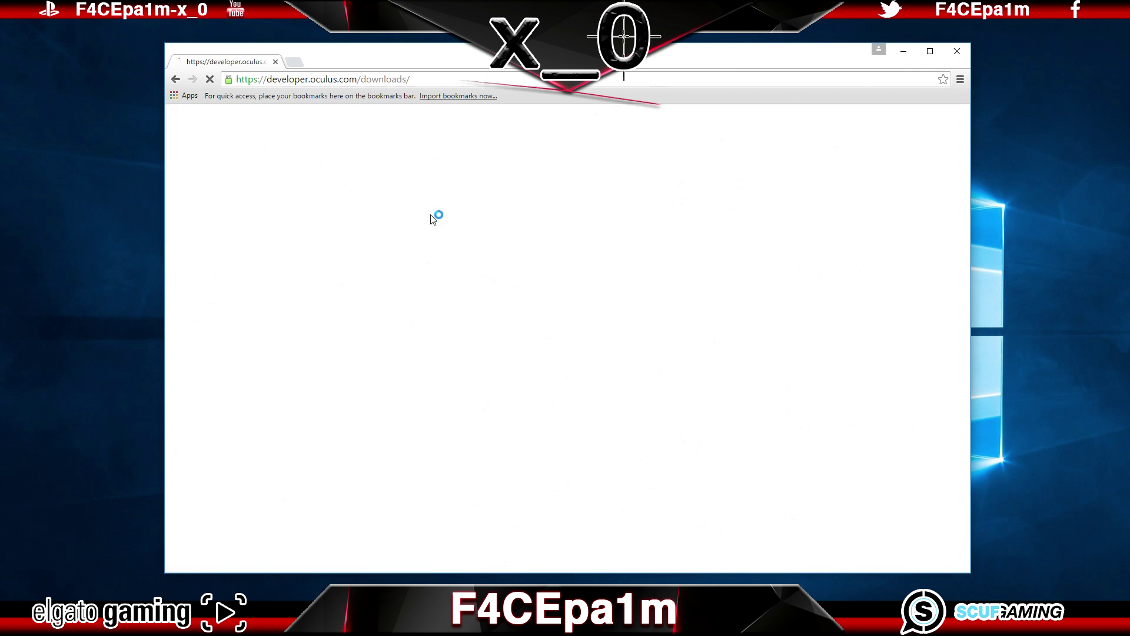
{"action": "left_click_drag", "start_coordinate": [965, 220], "coordinate": [976, 287]}
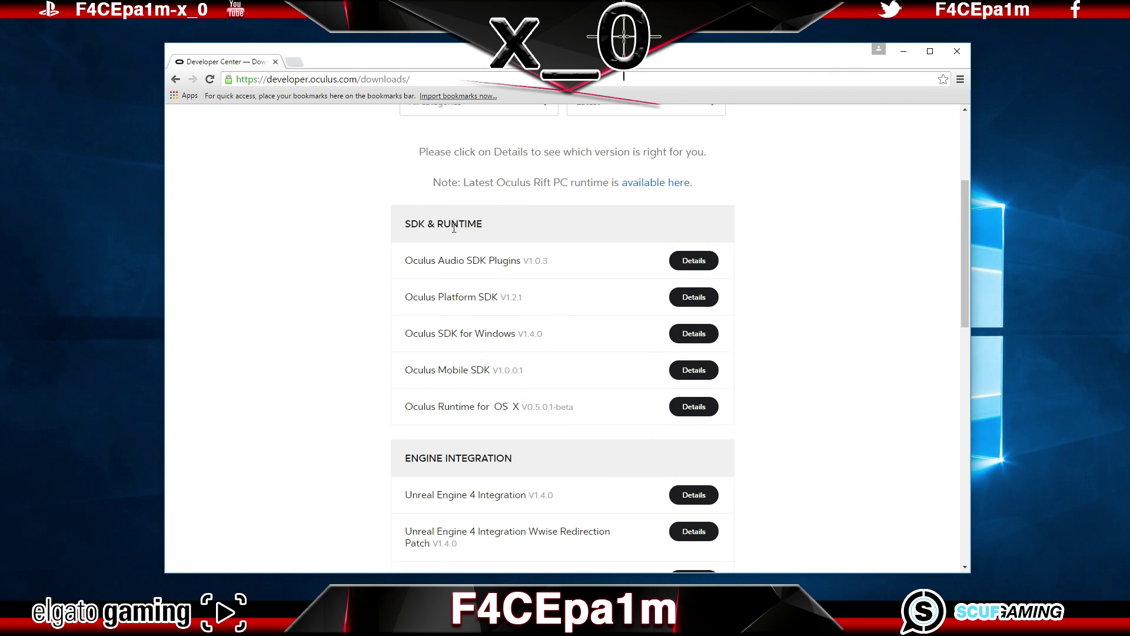
{"action": "left_click_drag", "start_coordinate": [406, 332], "coordinate": [521, 335]}
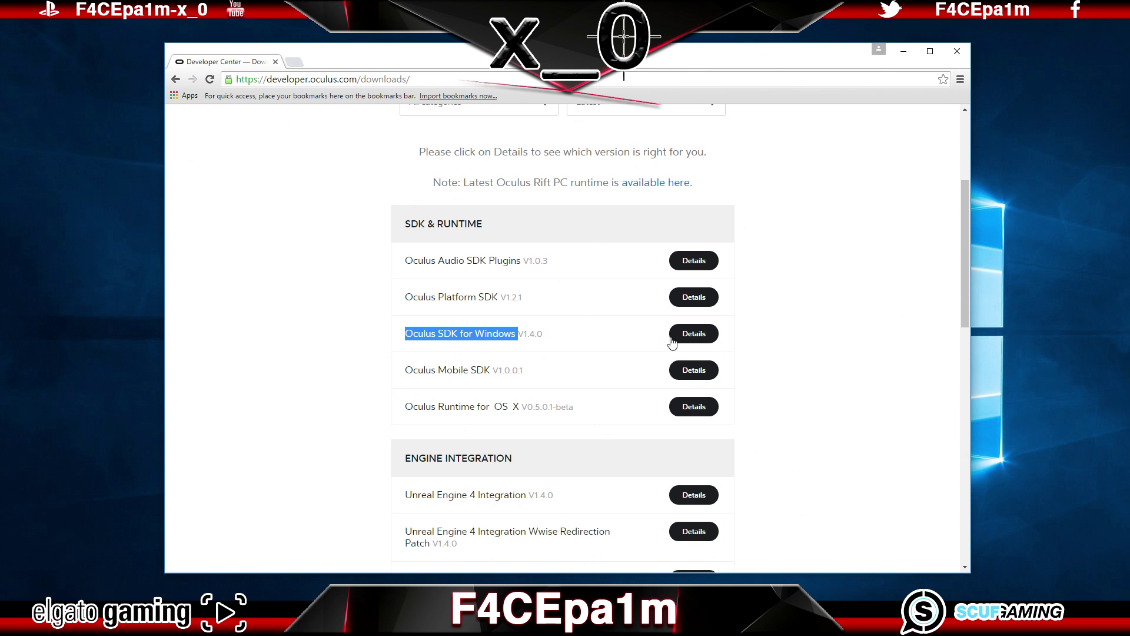
{"action": "left_click", "coordinate": [712, 335]}
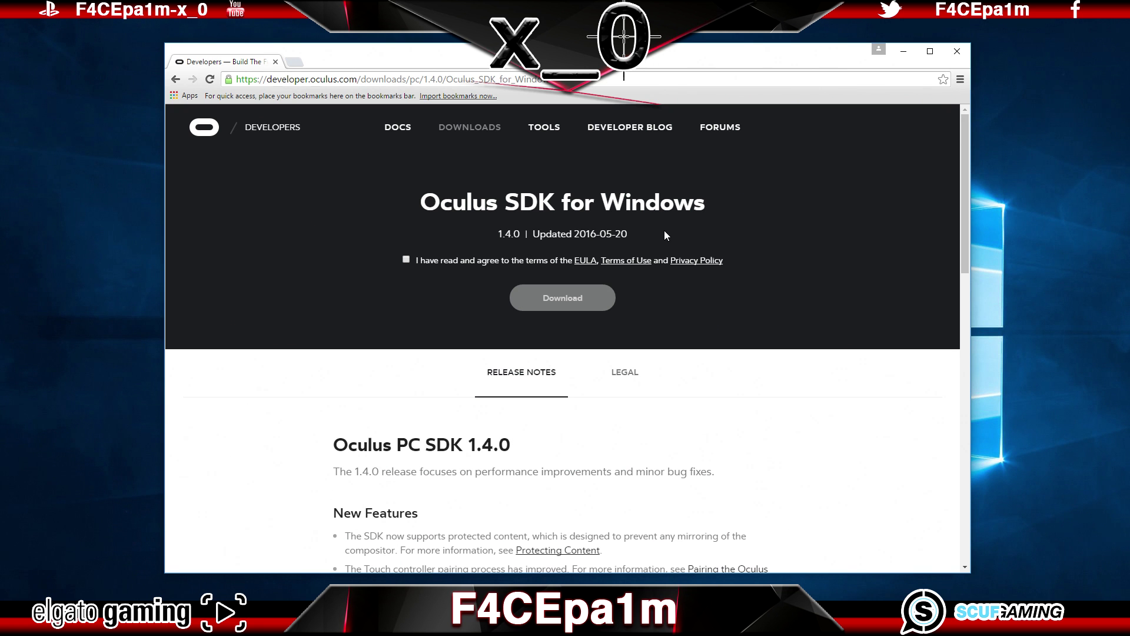
- Accept the EULA and terms, then download the Oculus SDK for Windows 1.4.0 zip
{"action": "left_click", "coordinate": [406, 260]}
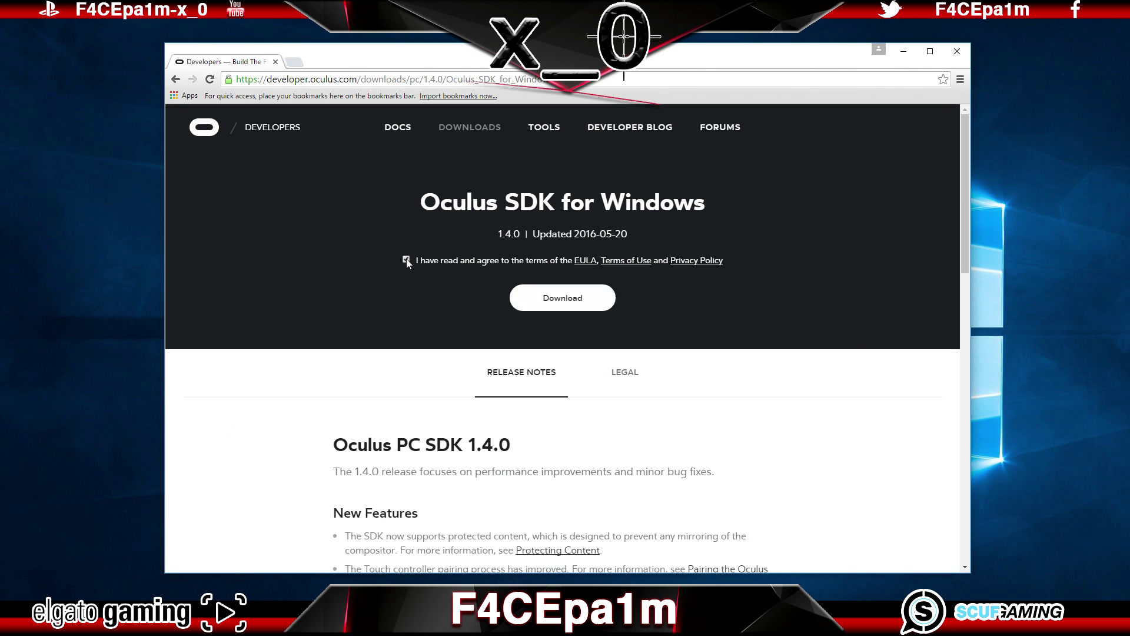
{"action": "left_click", "coordinate": [599, 300]}
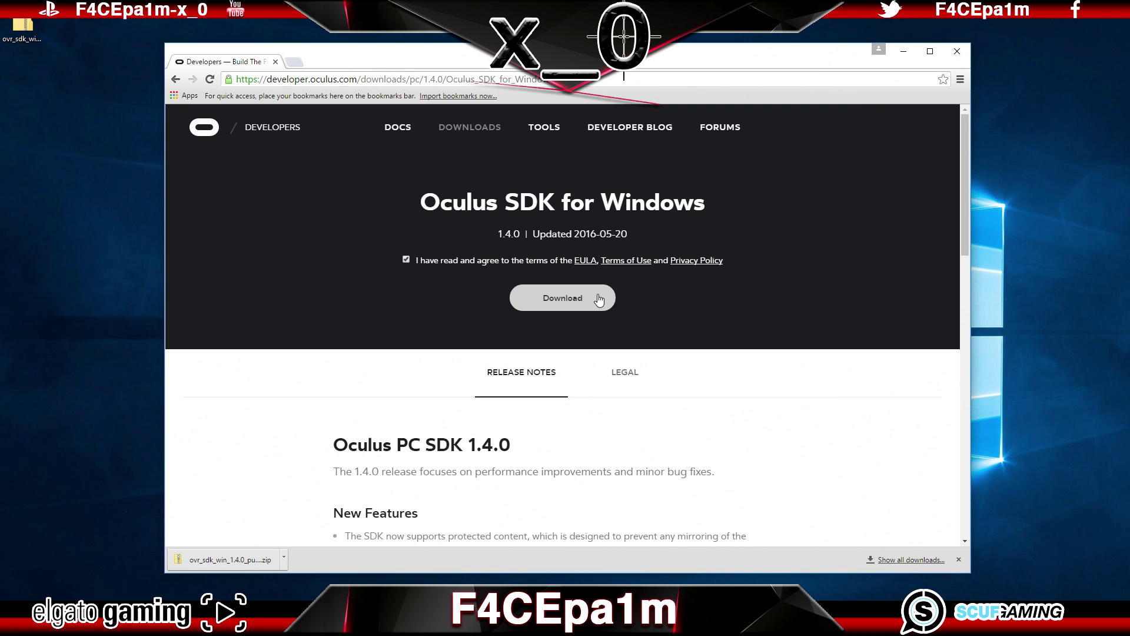
{"action": "left_click_drag", "start_coordinate": [966, 224], "coordinate": [958, 203]}
- Minimize Chrome and move the downloaded ovr_sdk_win zip to the middle of the desktop
{"action": "left_click", "coordinate": [903, 51]}
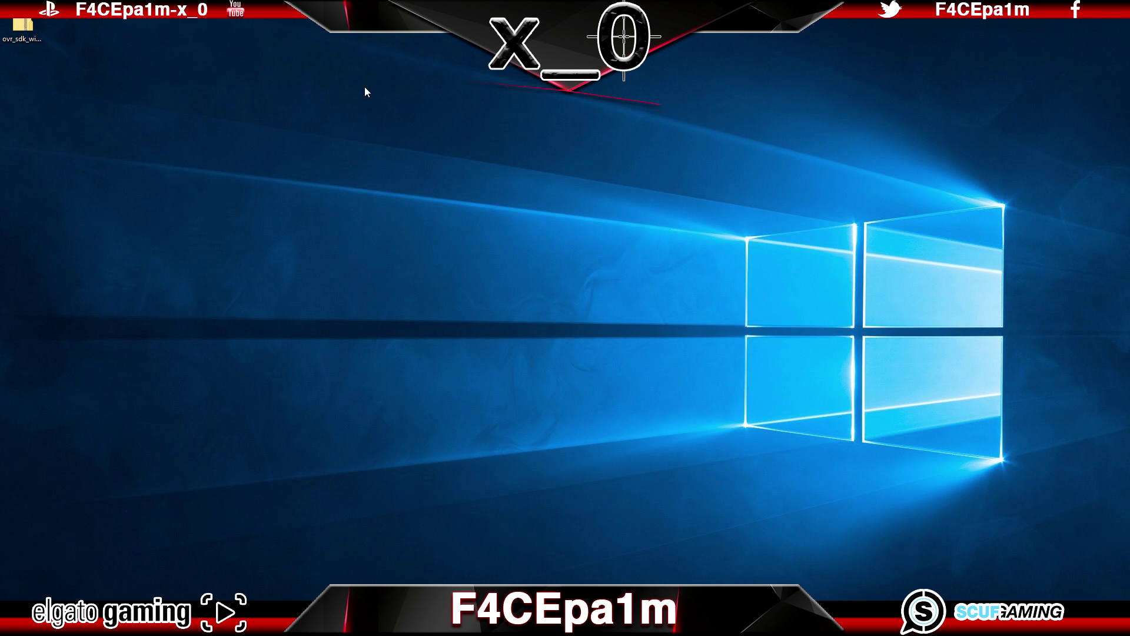
{"action": "left_click_drag", "start_coordinate": [36, 26], "coordinate": [451, 248]}
{"action": "left_click_drag", "start_coordinate": [511, 274], "coordinate": [510, 262]}
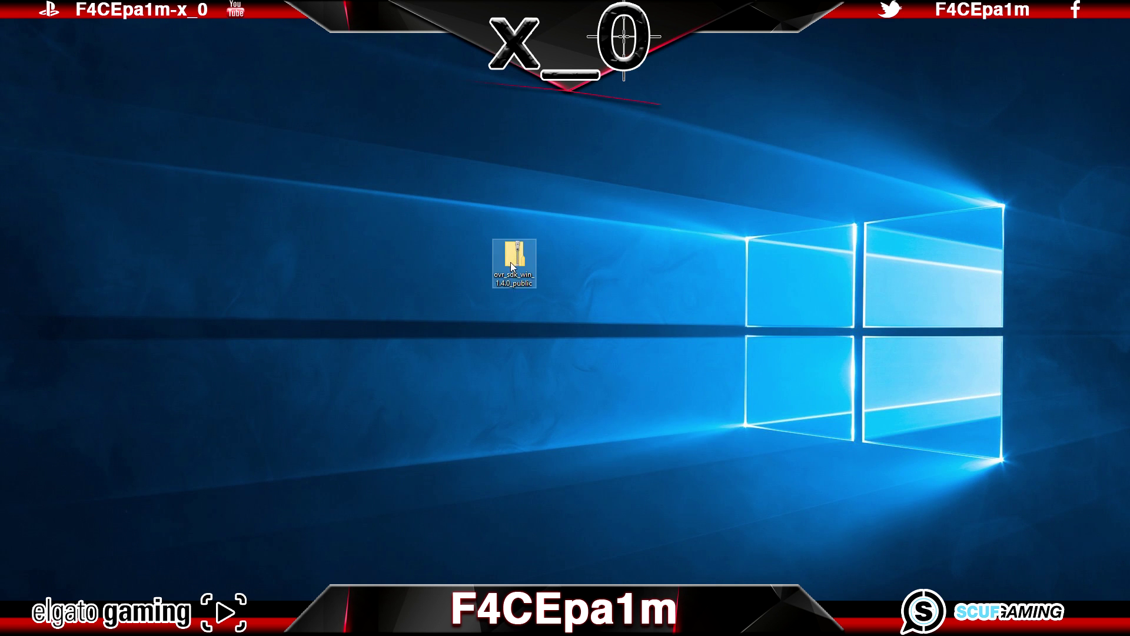
- Extract the zip with 7-Zip 'Extract Here' and place the OculusSDK folder beside it
{"action": "right_click", "coordinate": [510, 261]}
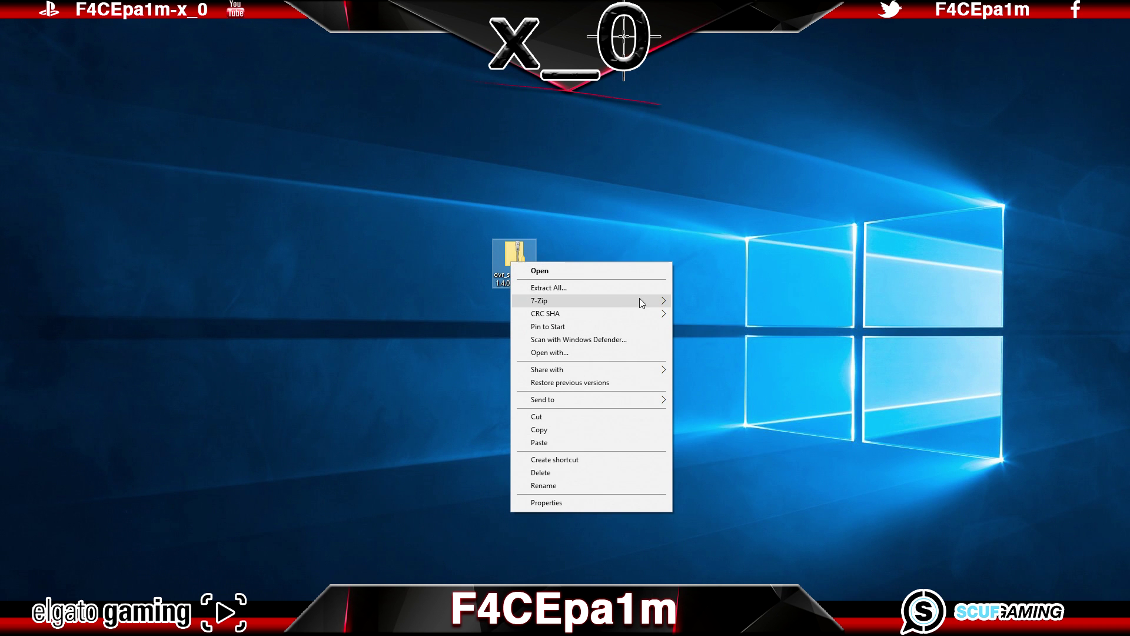
{"action": "mouse_move", "coordinate": [642, 300]}
{"action": "left_click", "coordinate": [746, 341]}
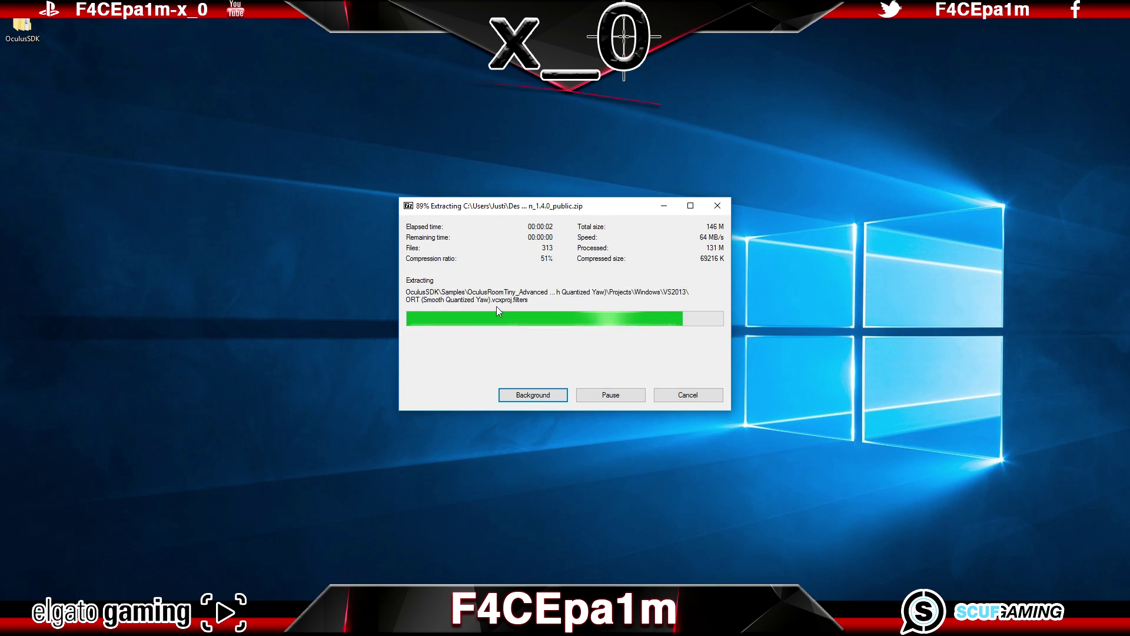
{"action": "left_click_drag", "start_coordinate": [23, 26], "coordinate": [562, 262]}
- Open OculusSDK, then its Tools folder, and select the OculusDebugTool application
{"action": "double_click", "coordinate": [563, 262]}
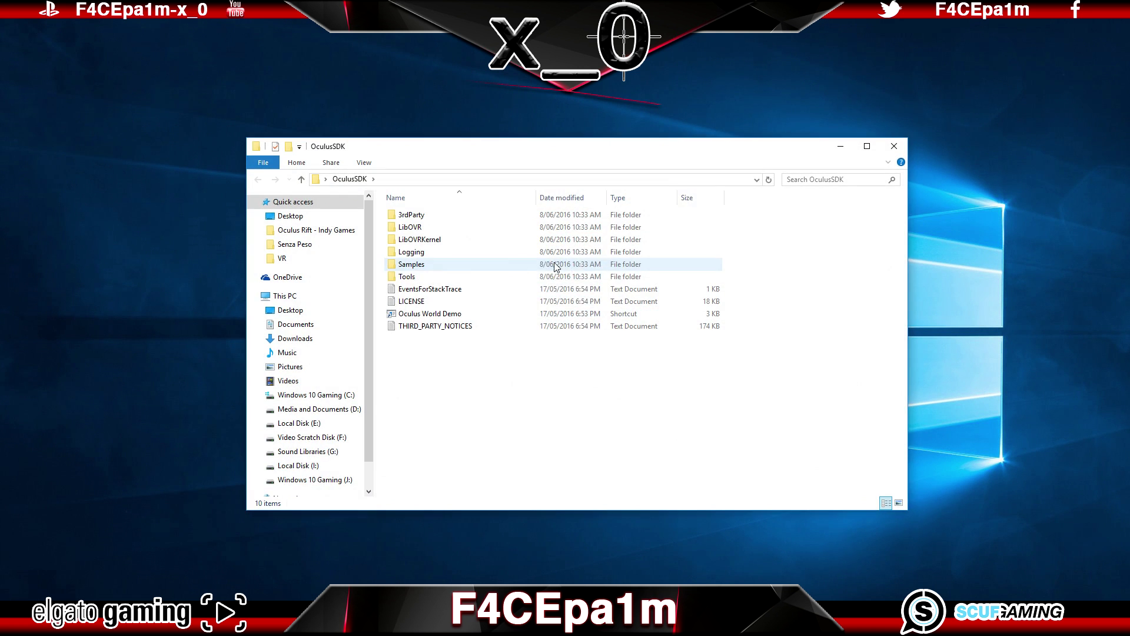
{"action": "left_click", "coordinate": [429, 281]}
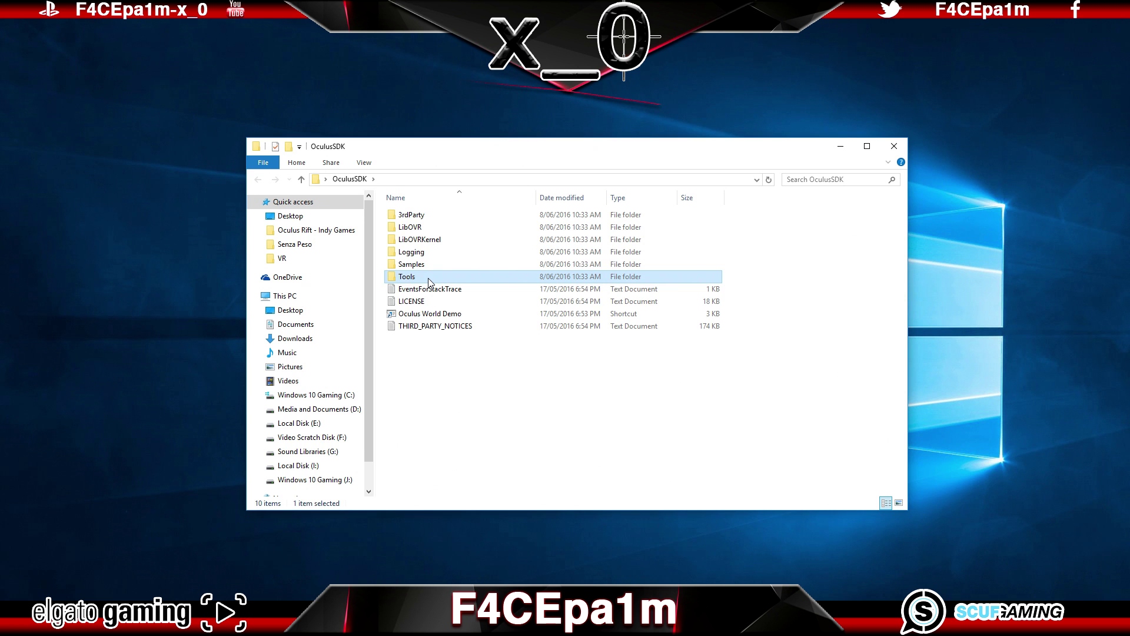
{"action": "double_click", "coordinate": [429, 281]}
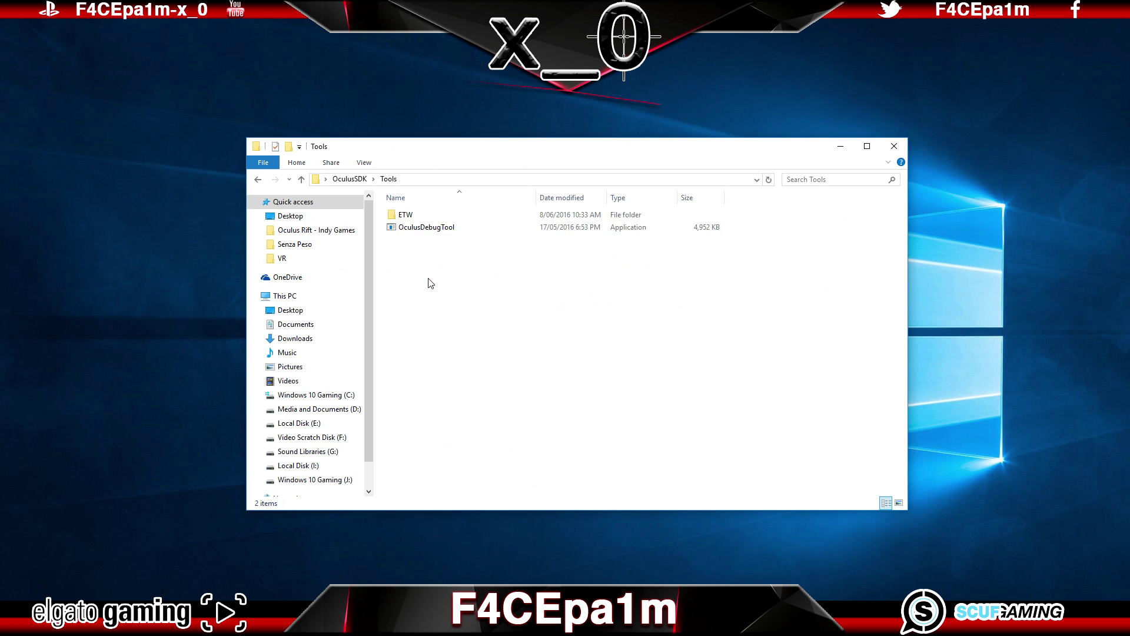
{"action": "left_click", "coordinate": [476, 231]}
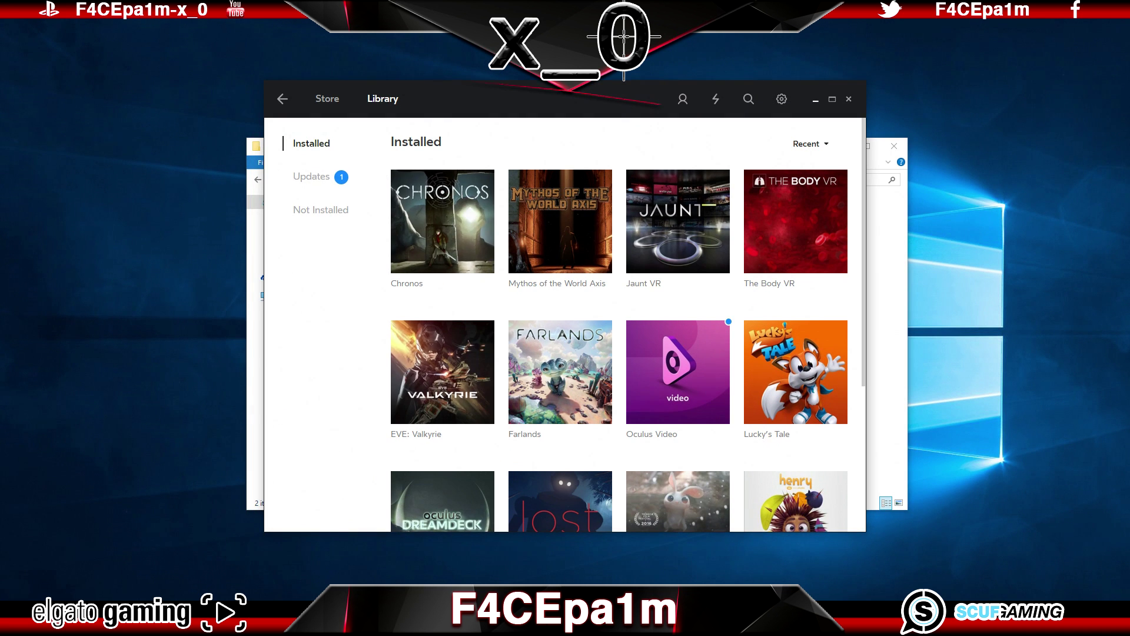
- Switch the Oculus app to the Store page, then launch OculusDebugTool from the Tools folder
{"action": "left_click", "coordinate": [328, 99]}
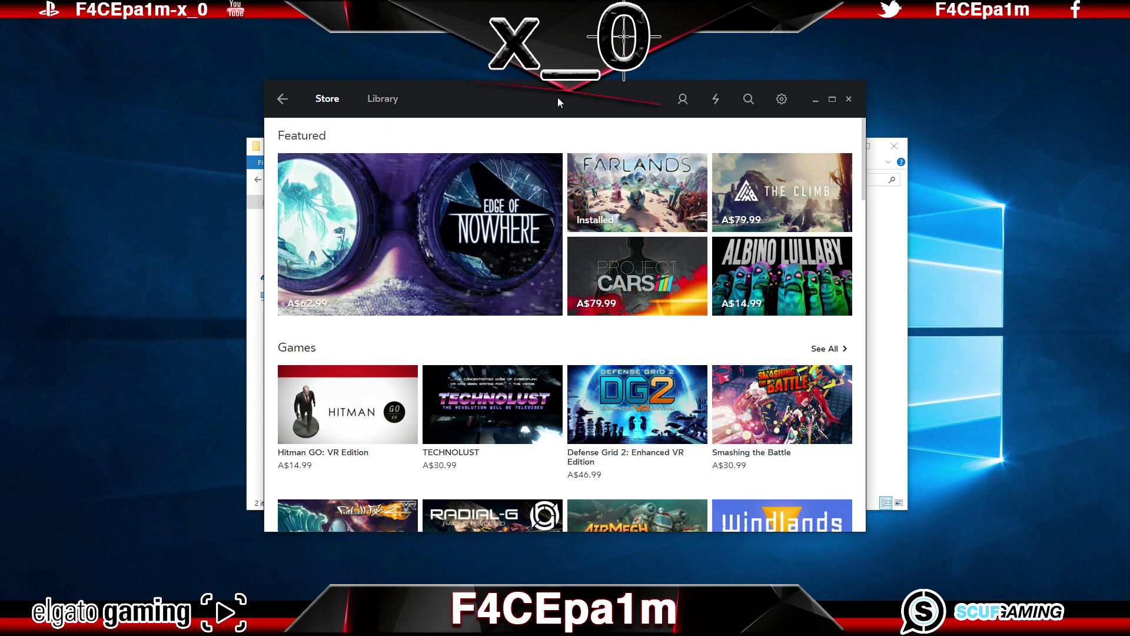
{"action": "left_click", "coordinate": [876, 248]}
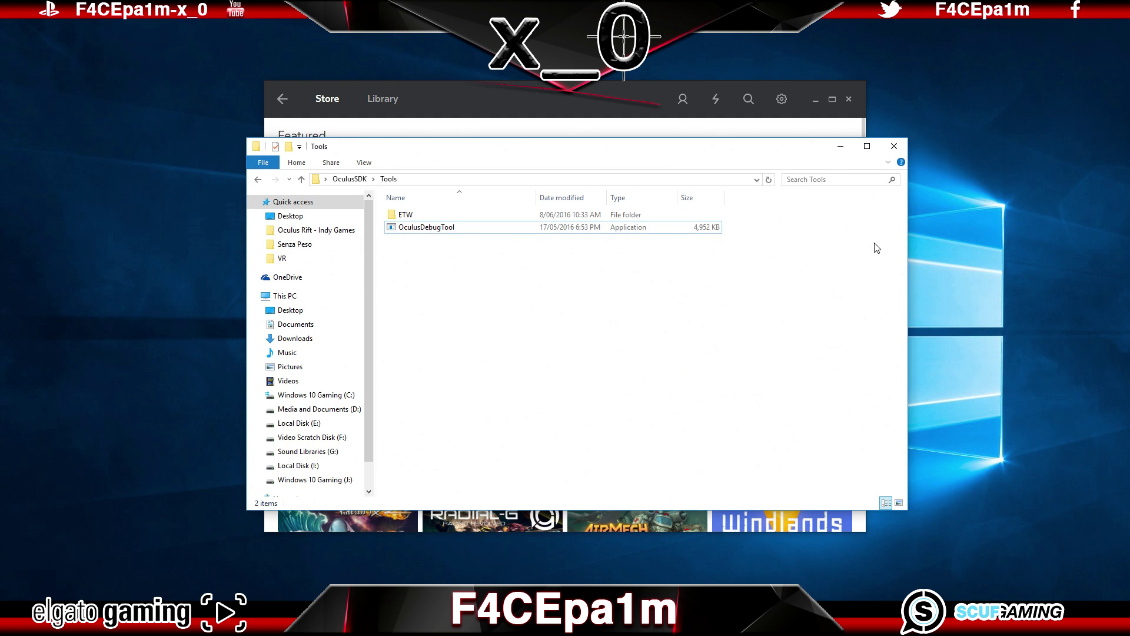
{"action": "double_click", "coordinate": [454, 231]}
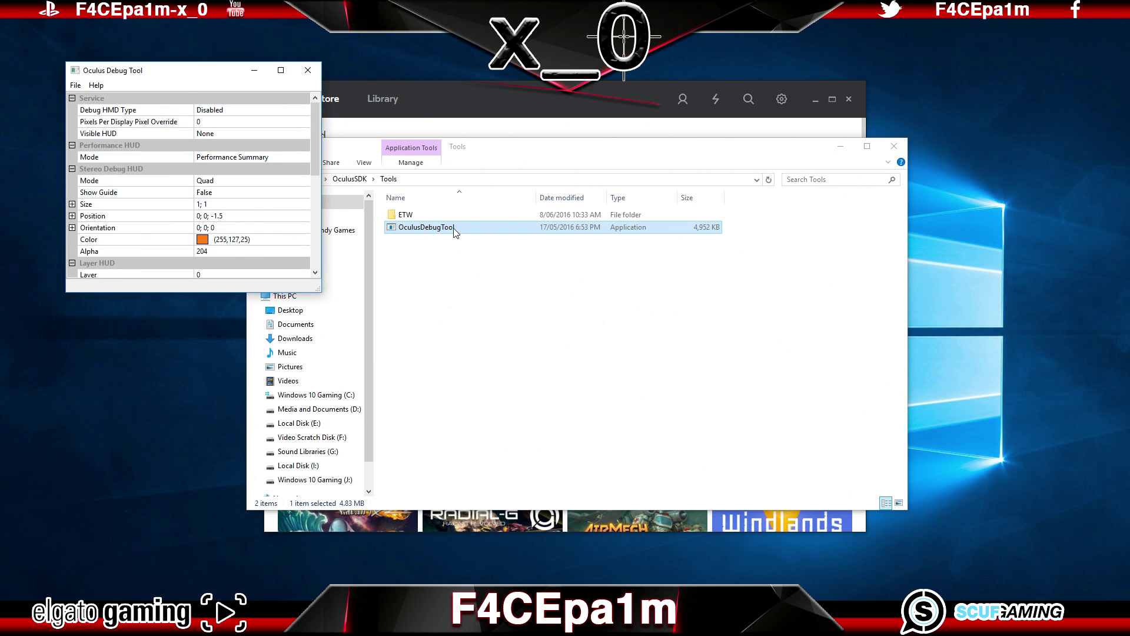
- Minimize the Tools folder window and center the Debug Tool window over the Oculus Store
{"action": "left_click", "coordinate": [838, 152]}
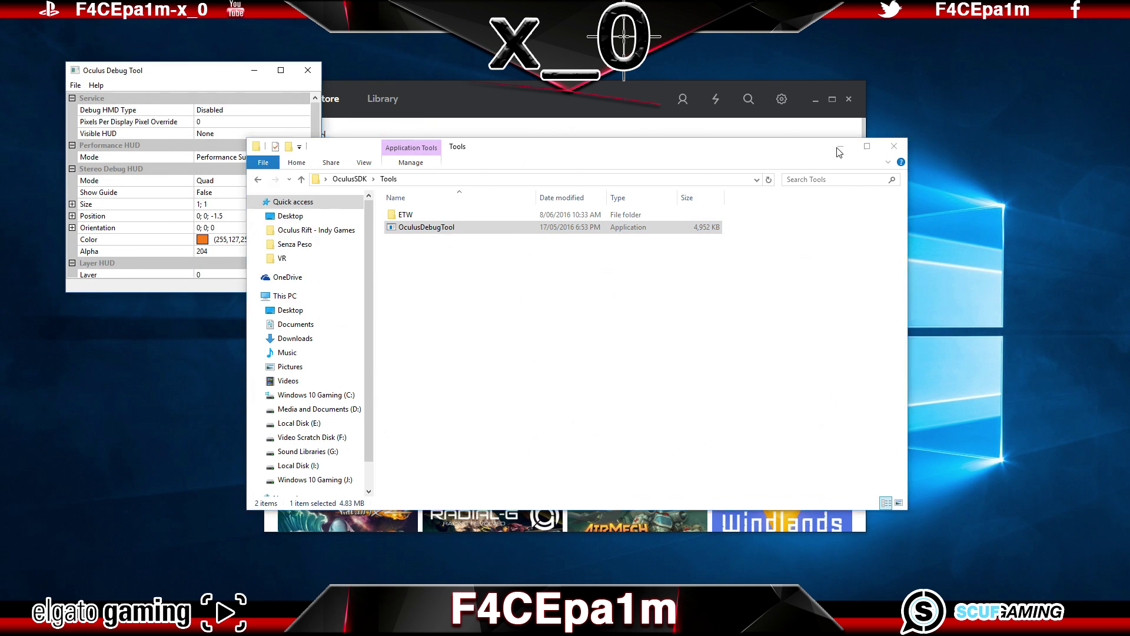
{"action": "left_click", "coordinate": [839, 149]}
{"action": "left_click_drag", "start_coordinate": [206, 71], "coordinate": [592, 185]}
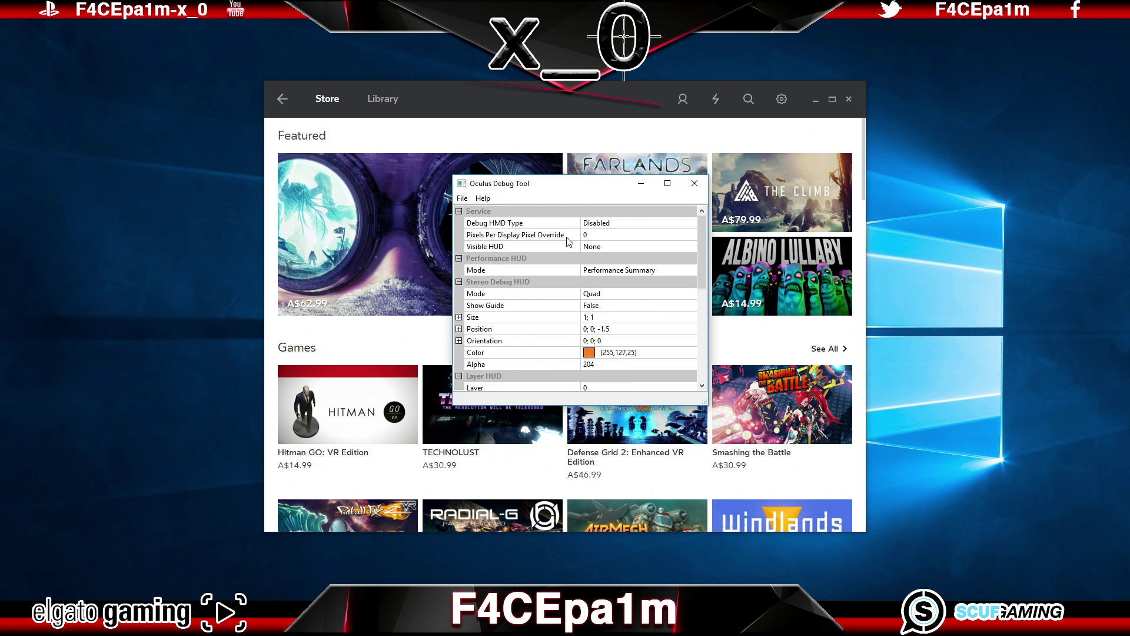
- Change Pixels Per Display Pixel Override from 1.000000 to 2 and commit it
{"action": "left_click", "coordinate": [600, 234]}
{"action": "type", "text": "1"}
{"action": "key", "text": "Return"}
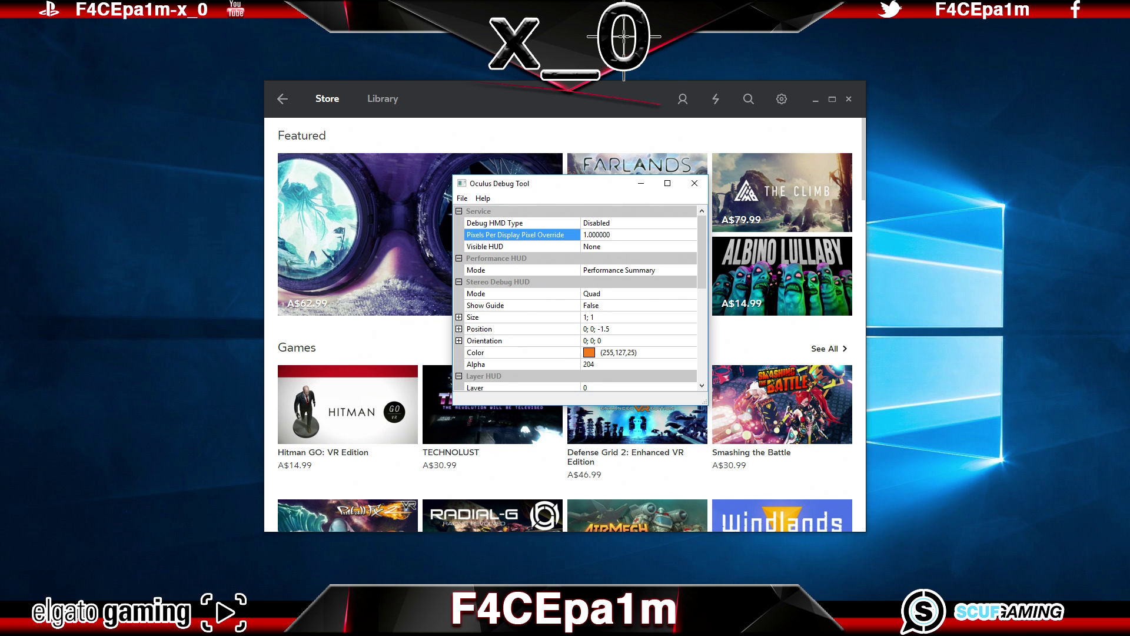
{"action": "type", "text": "1"}
{"action": "key", "text": "BackSpace"}
{"action": "type", "text": "2"}
{"action": "key", "text": "Return"}
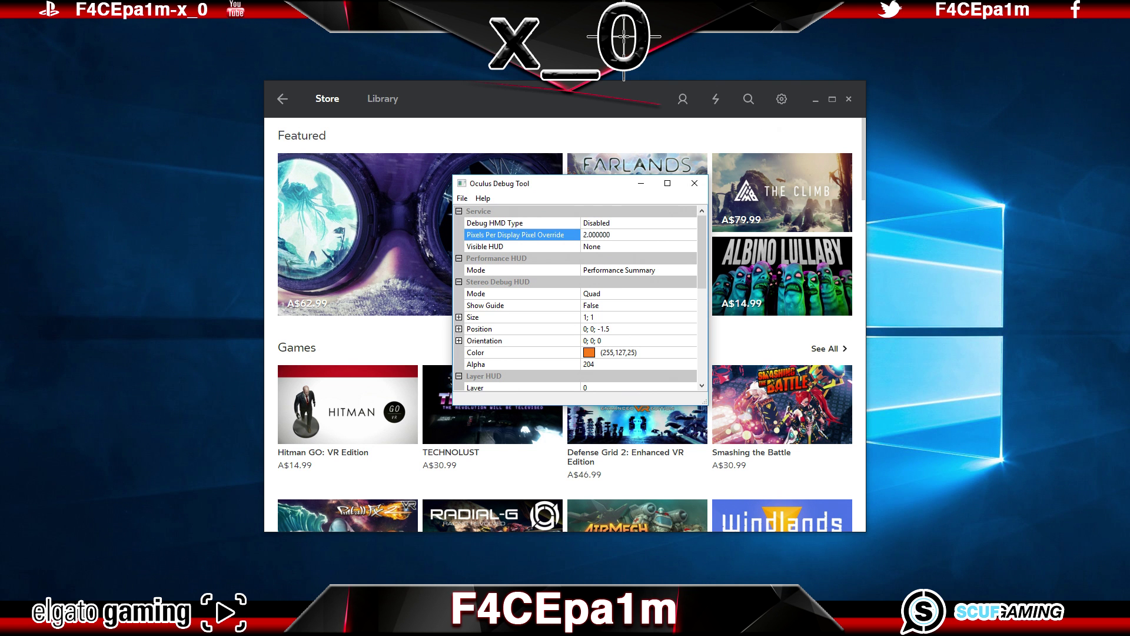